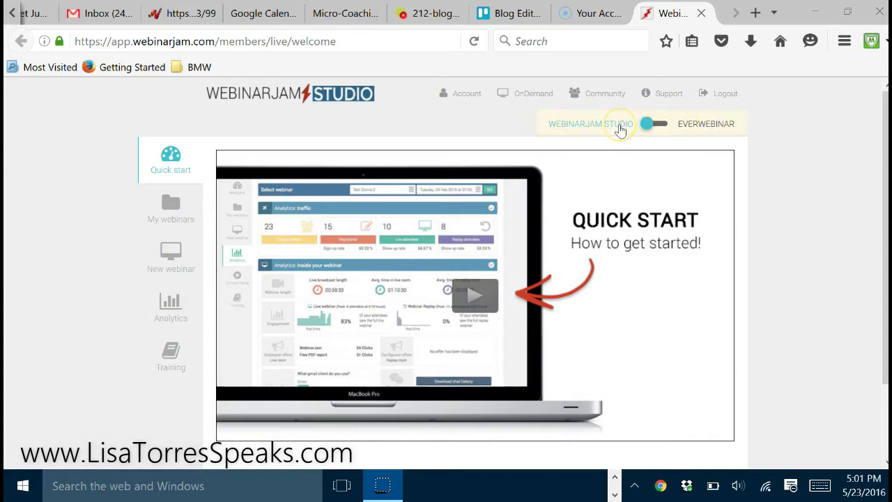
Switch to EverWebinar, start a new webinar, and dismiss the tutorial to reach Configuration step 1
click(665, 129)
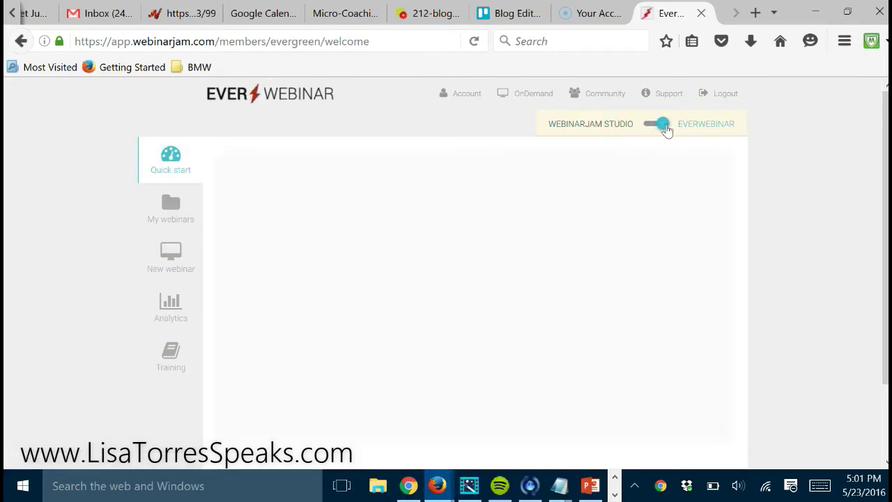
click(697, 131)
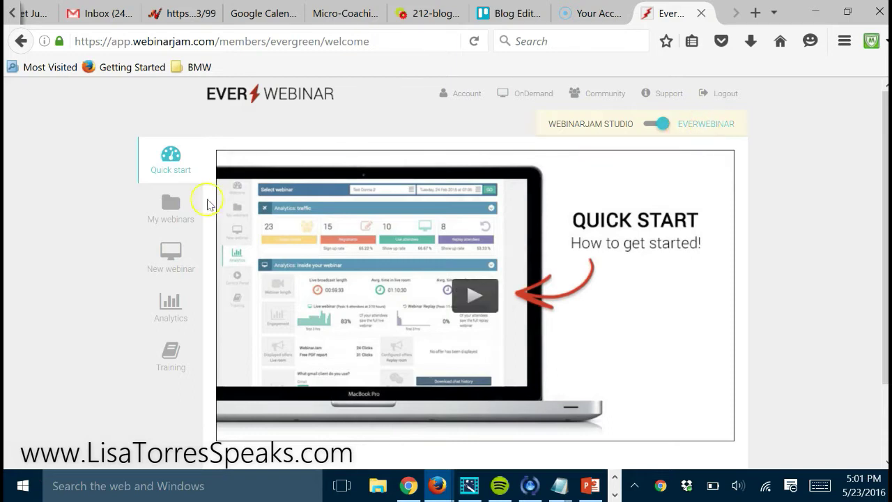
click(167, 264)
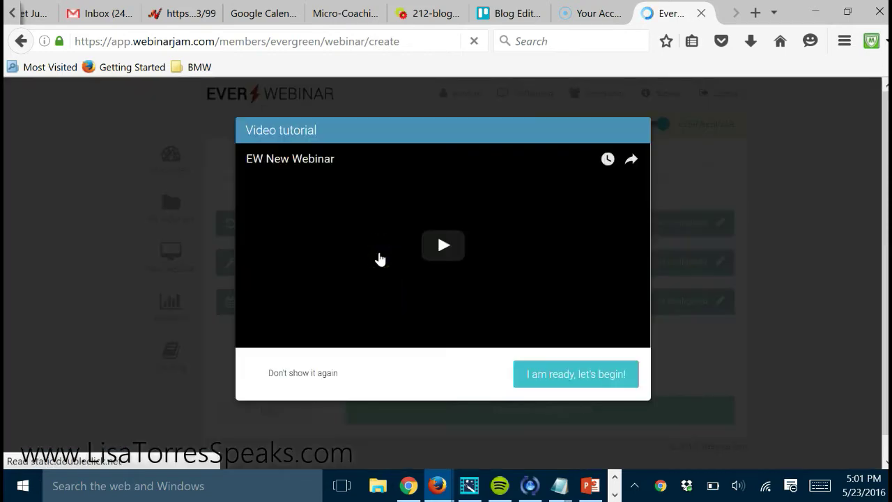
click(577, 375)
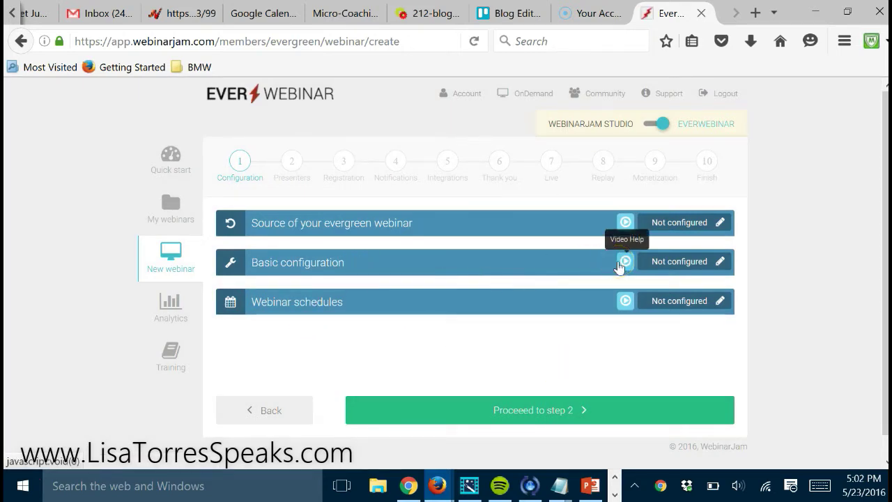
click(626, 223)
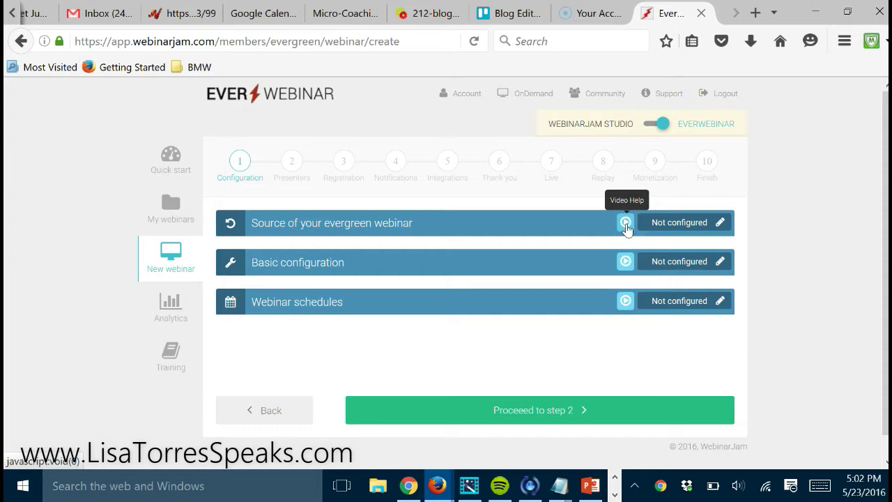
click(626, 223)
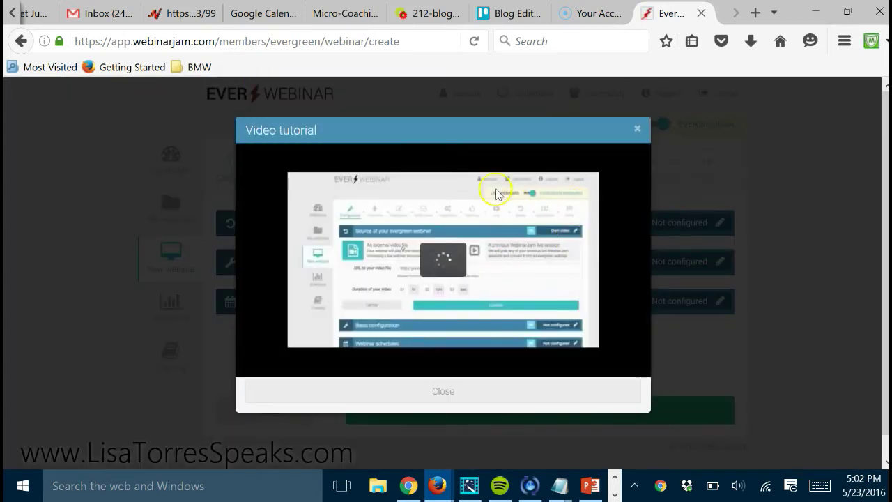
click(636, 129)
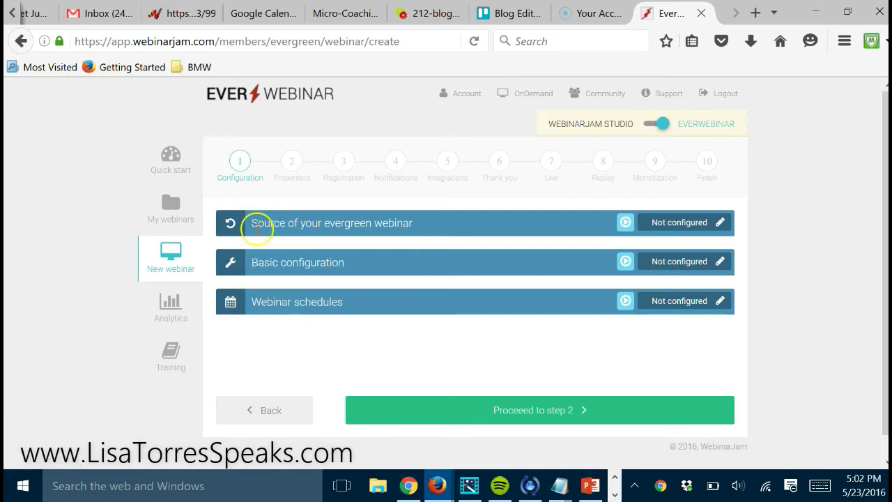
click(719, 223)
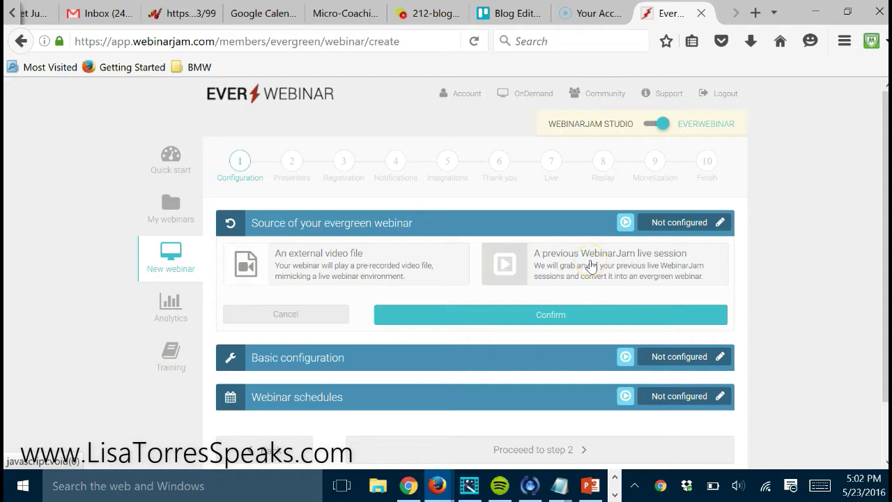
click(349, 255)
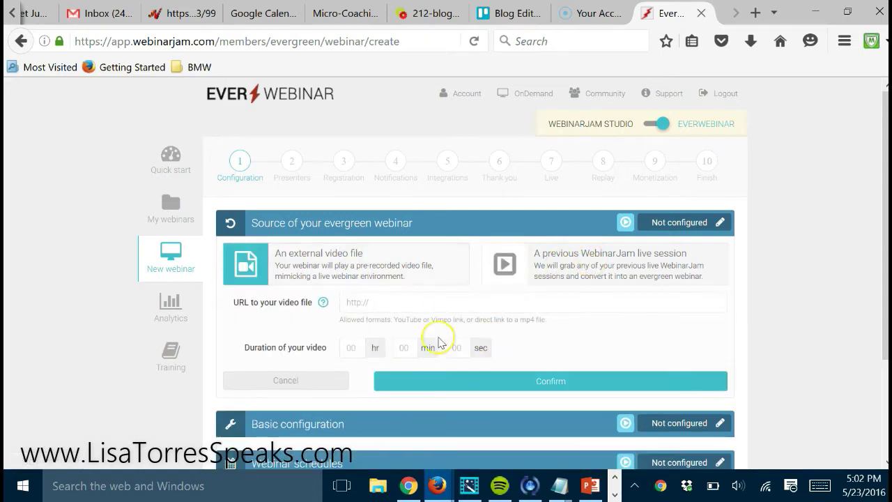
click(371, 299)
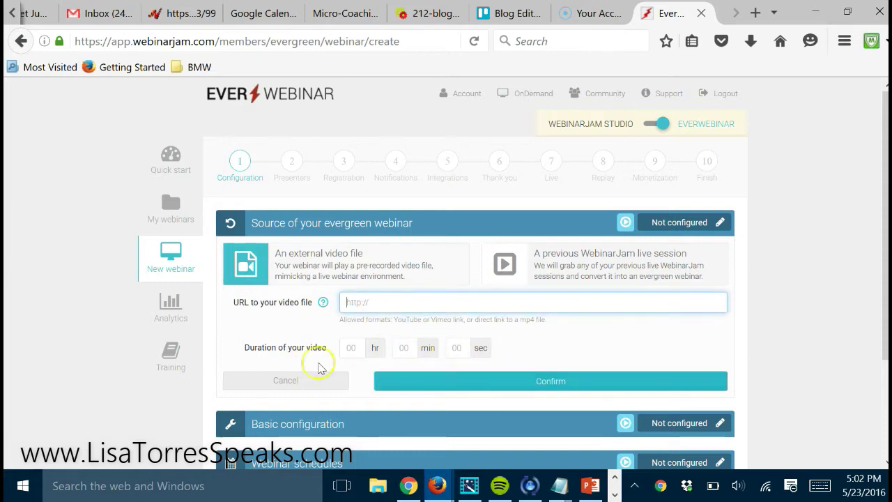
click(294, 378)
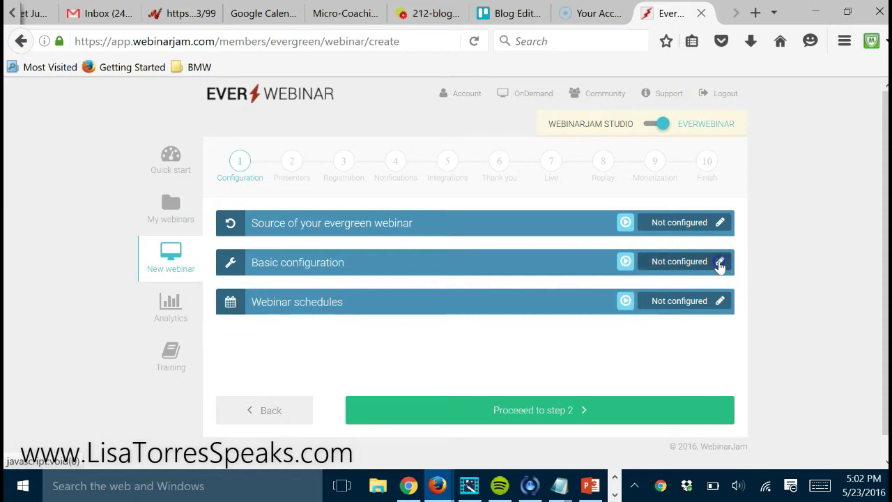
click(720, 262)
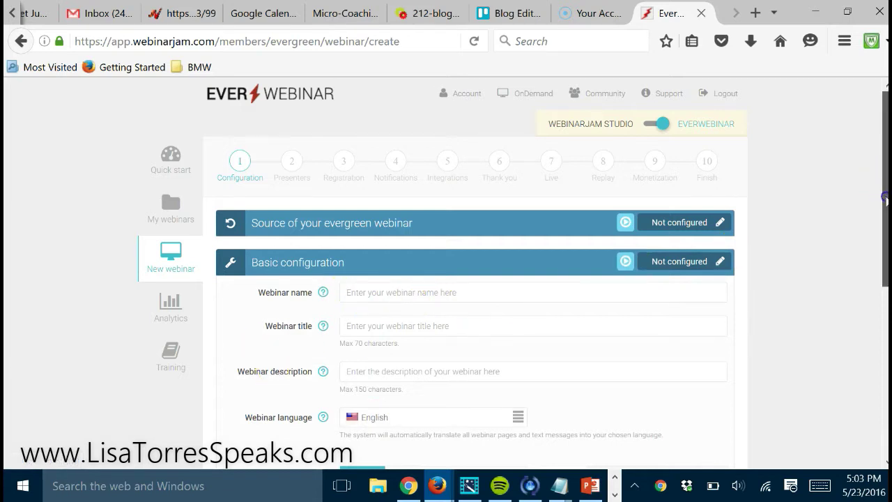
scroll(884, 198, down, 3)
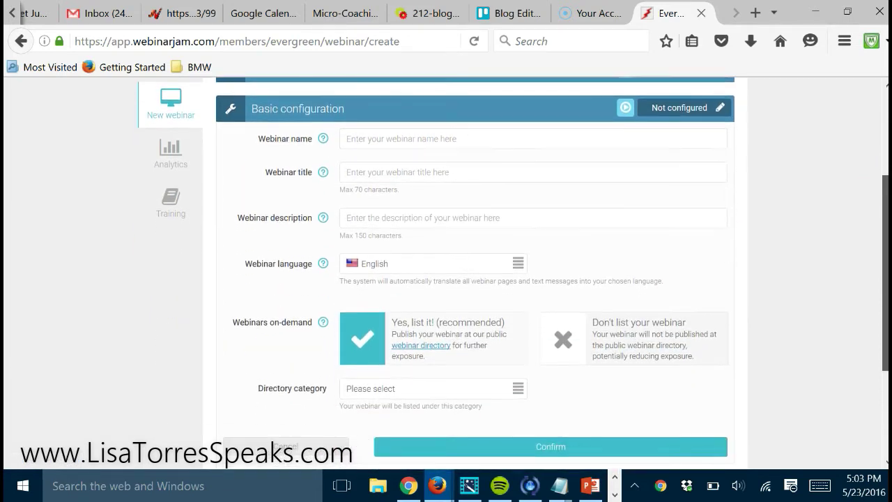
scroll(884, 199, down, 1)
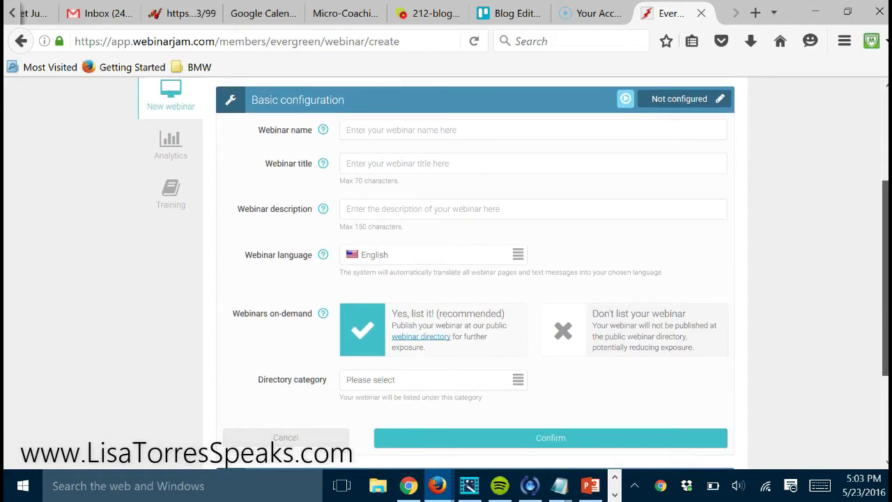
scroll(885, 199, down, 1)
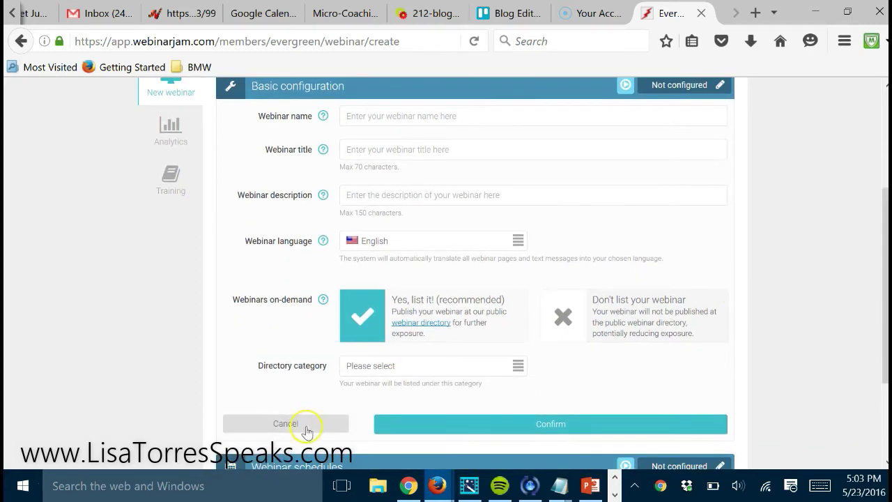
click(307, 428)
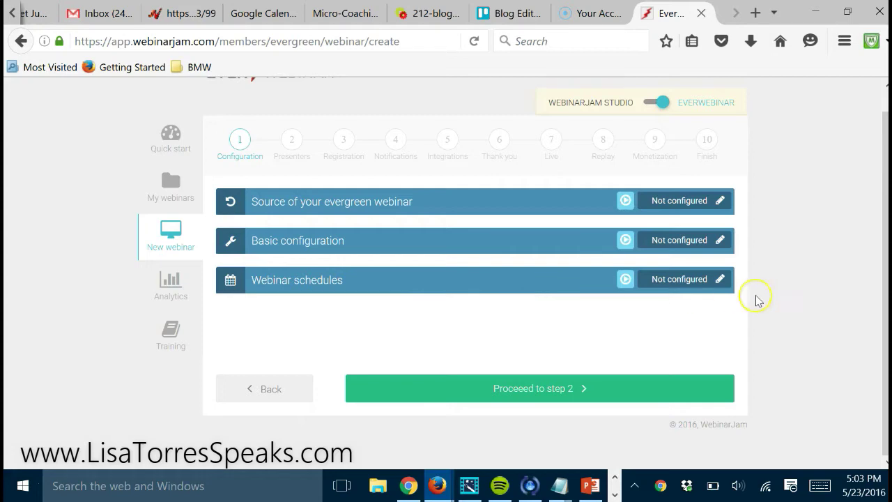
Open Webinar schedules and review replay, just-in-time and holiday-blocking options with Dec 24, 25, 31 and Jan 1 blocked
click(720, 279)
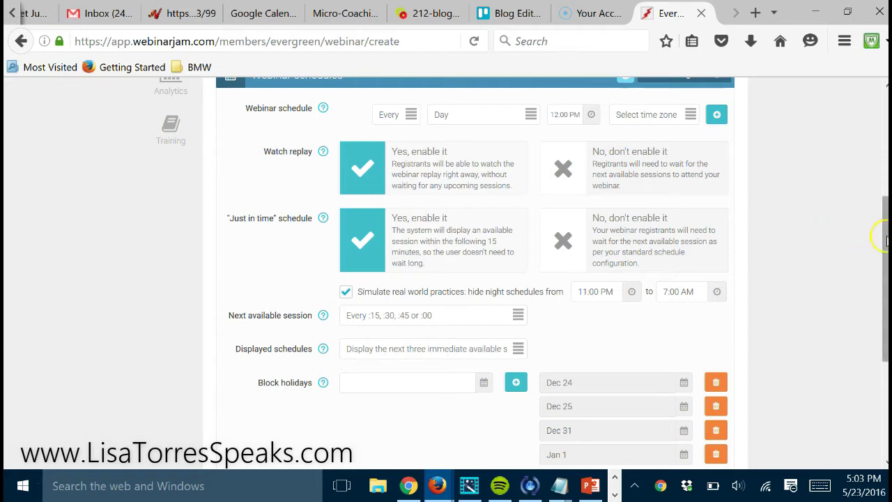
drag(876, 240, 857, 272)
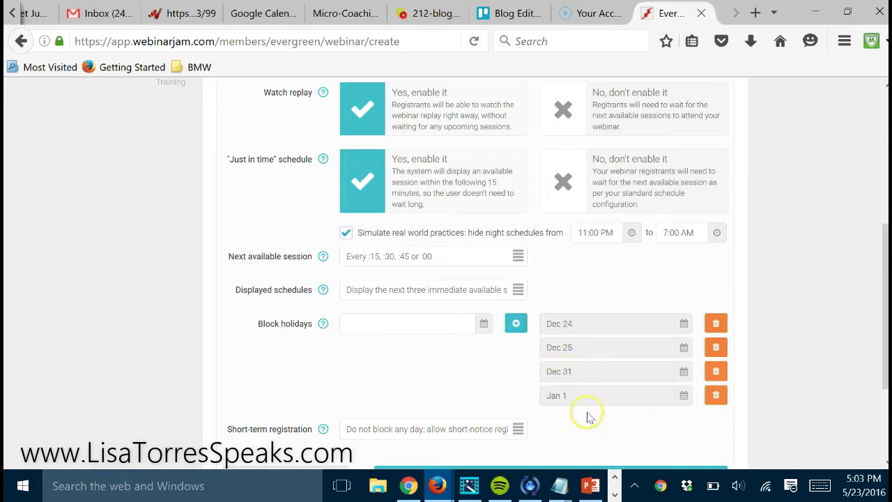
click(448, 331)
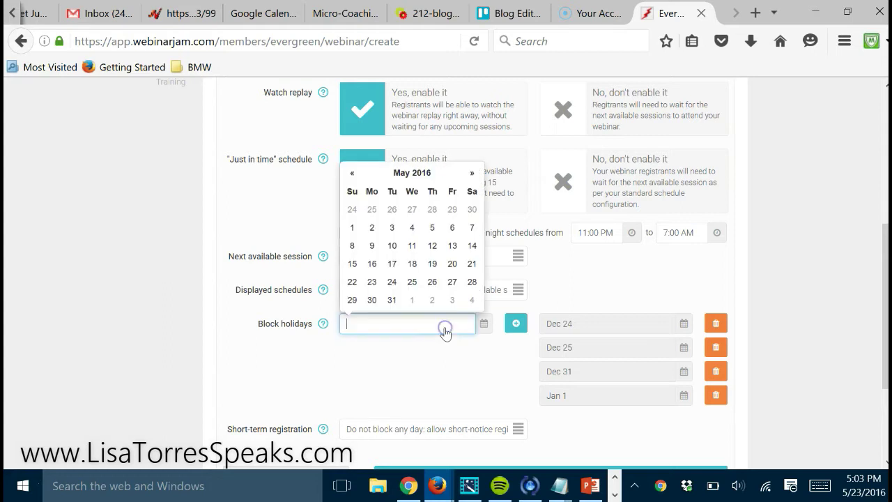
Add July 4, 2016 to the blocked holidays, making five blocked dates
click(474, 173)
click(473, 172)
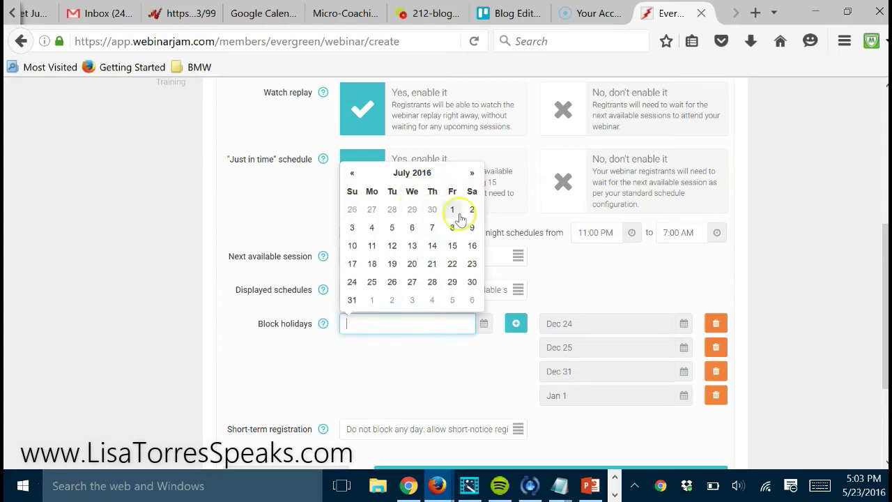
click(371, 227)
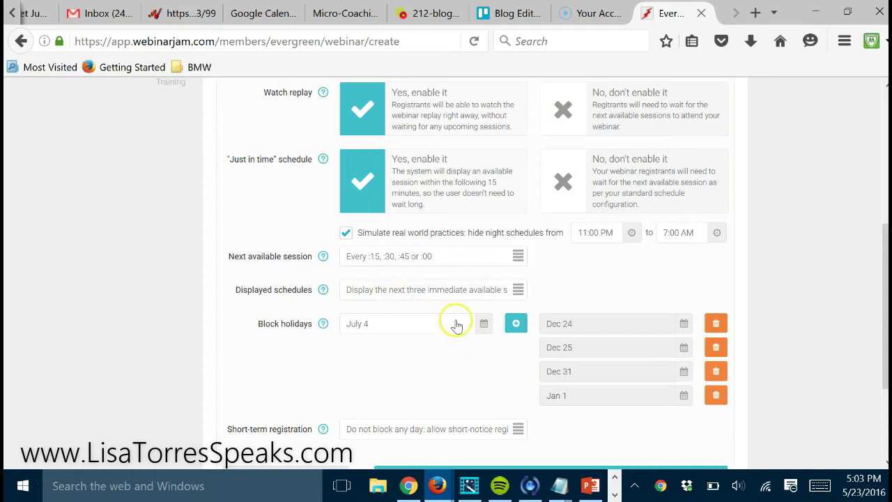
click(515, 325)
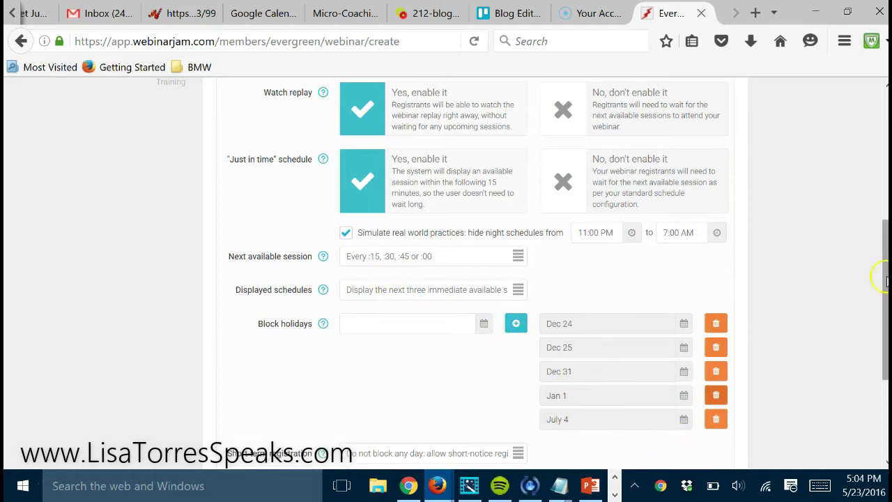
scroll(883, 282, down, 2)
scroll(641, 279, down, 1)
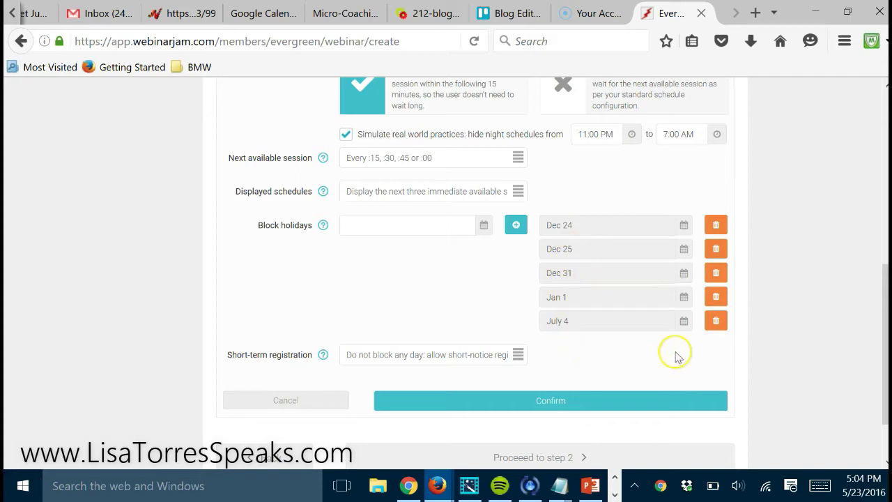
scroll(881, 286, down, 1)
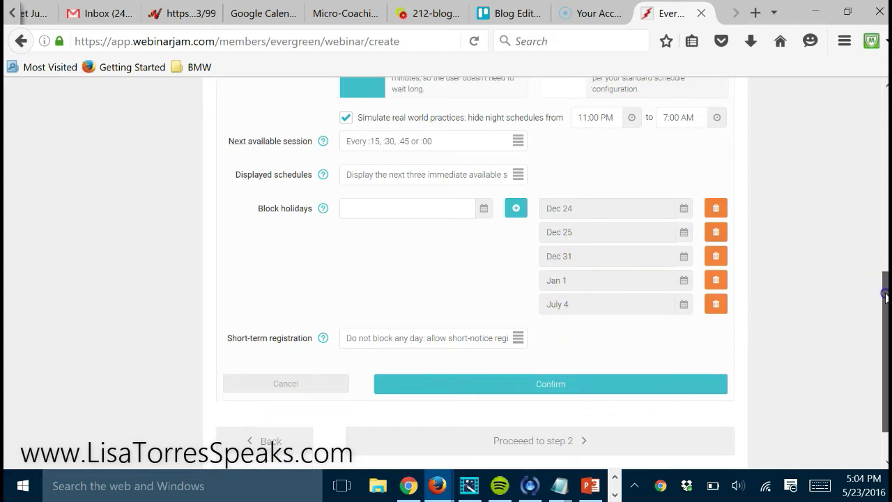
Cancel the schedule settings, dismiss the missing-source alert, and go to My webinars
click(279, 385)
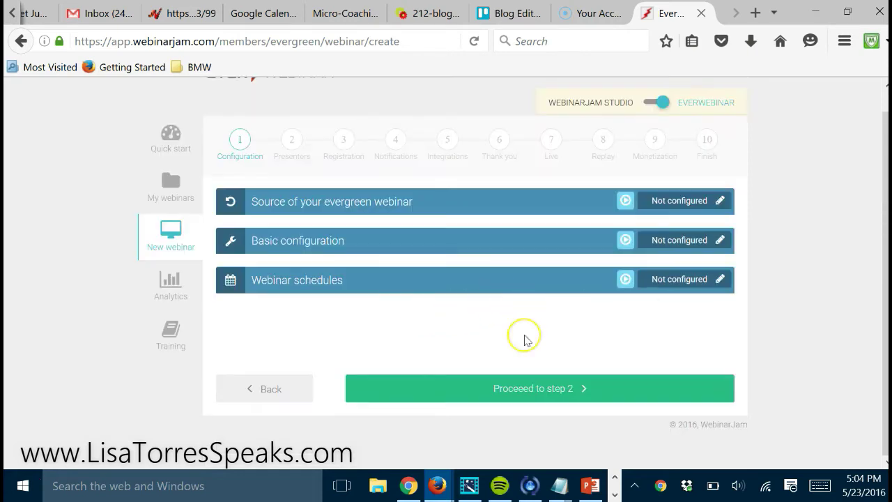
click(527, 388)
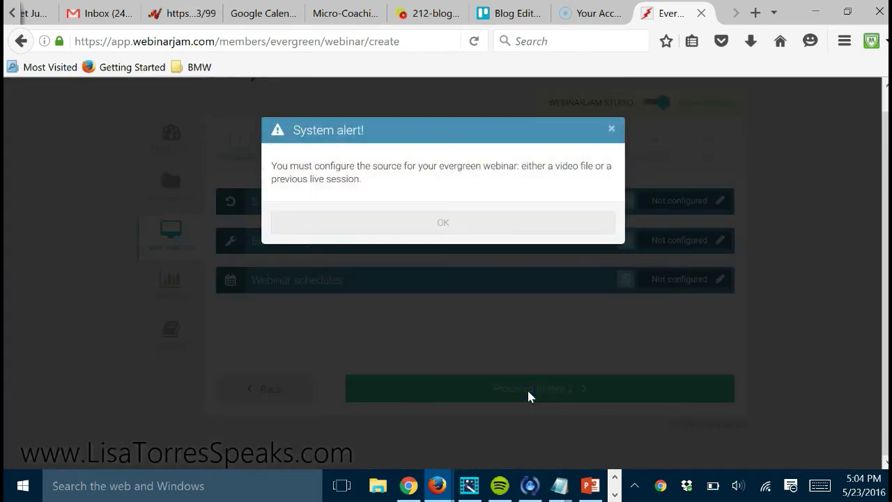
click(446, 225)
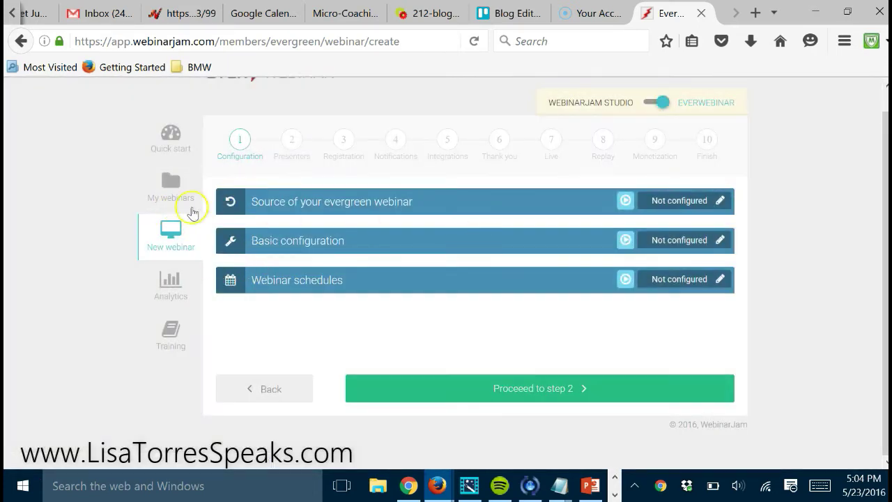
click(167, 195)
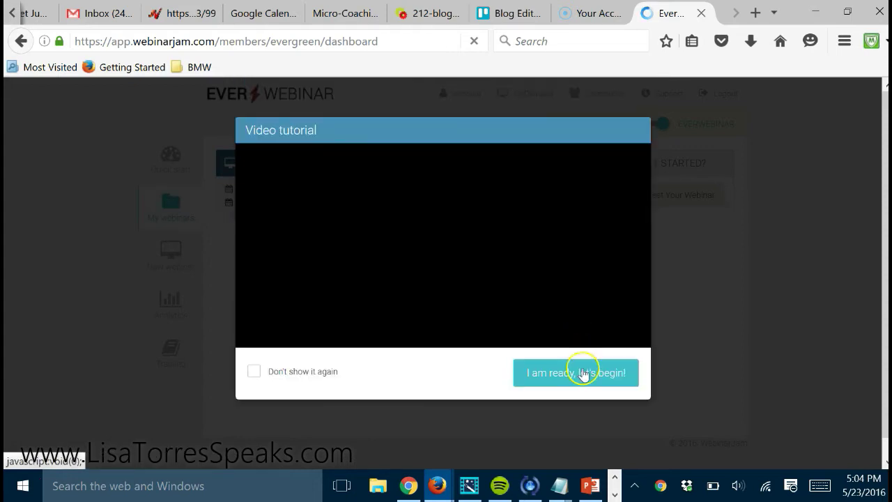
Take the existing webinar live, copy its invitation link, and close the WEBINAR LIVE window
click(584, 372)
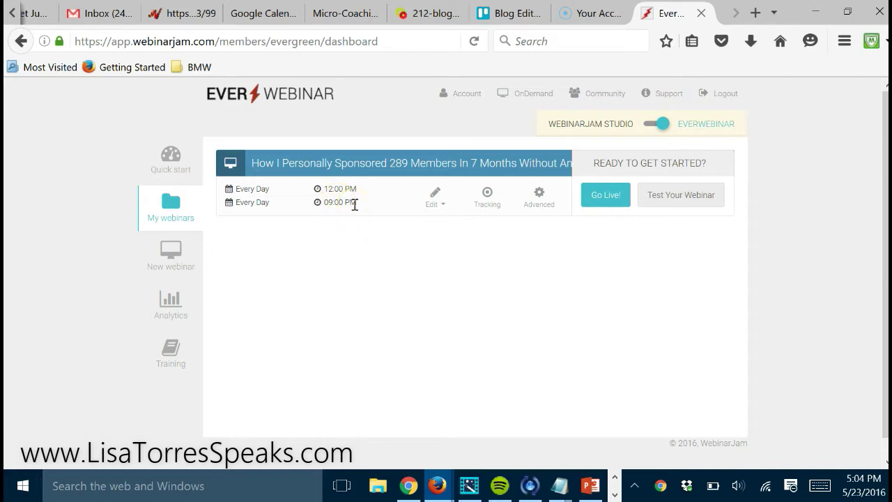
click(605, 194)
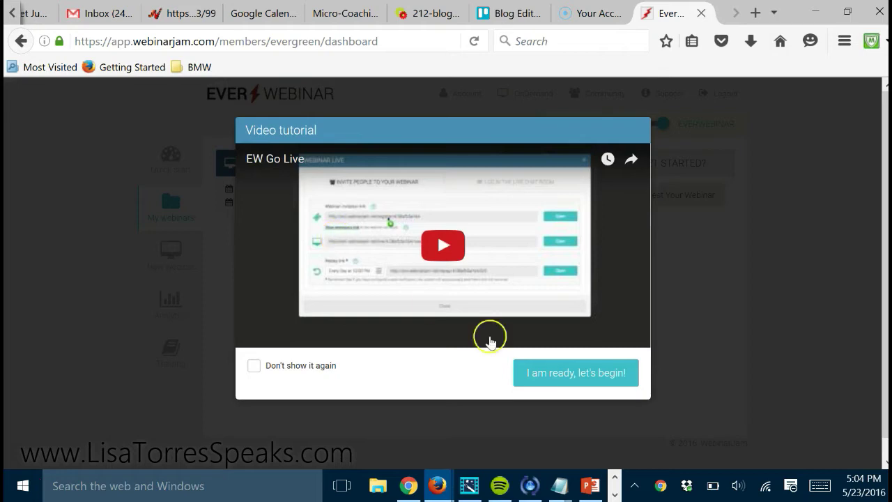
click(539, 374)
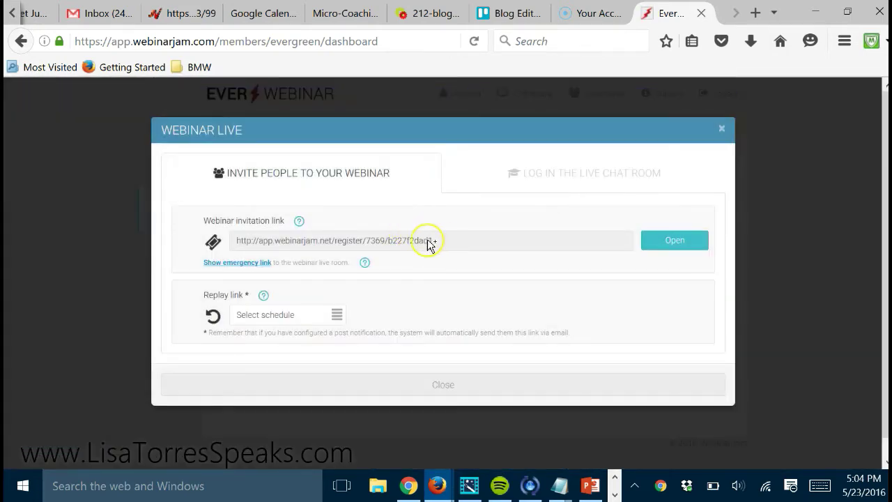
drag(235, 242, 420, 256)
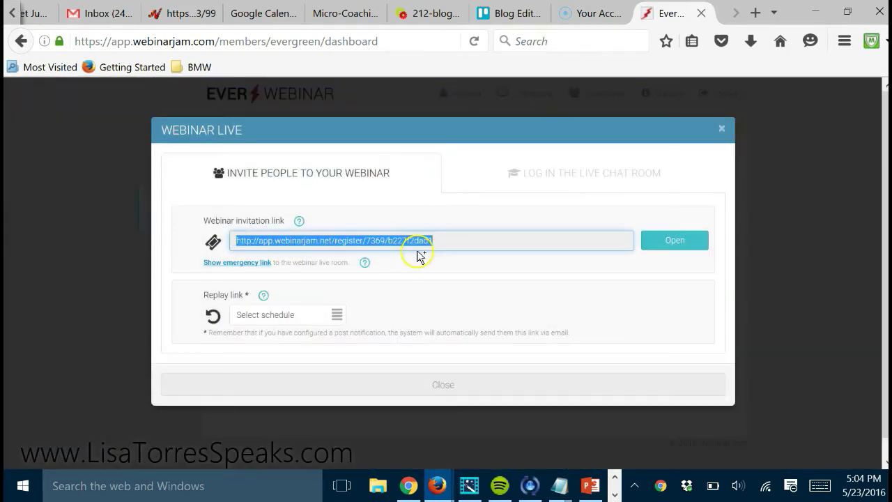
click(721, 129)
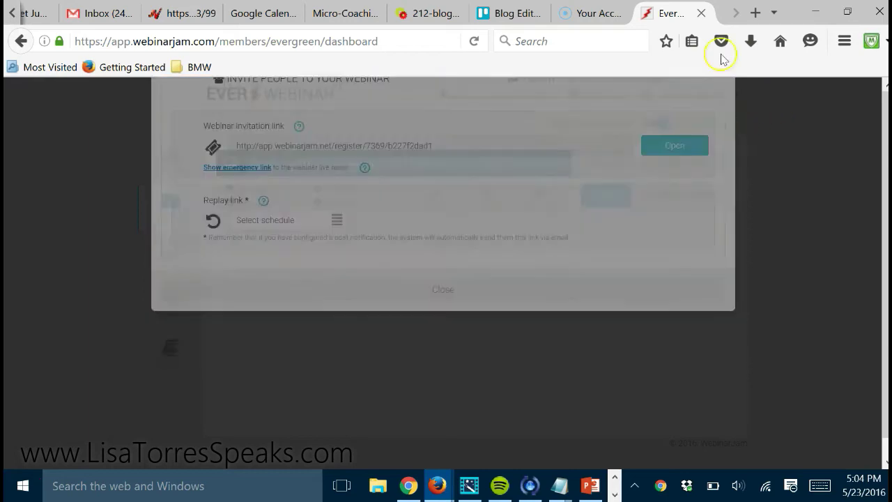
Load the copied invitation link in a new tab and open the seat registration form
click(755, 12)
text(http://app.webinarjam.net/register/7369/b227f2dad1)
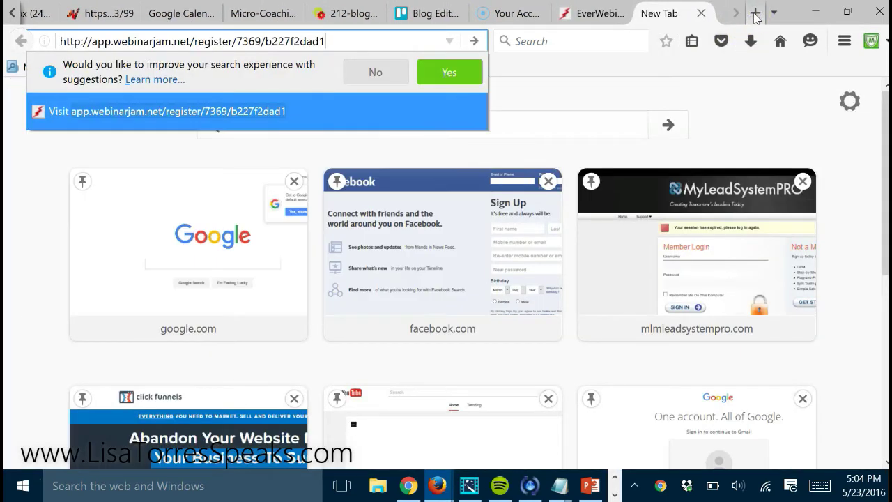
key(Return)
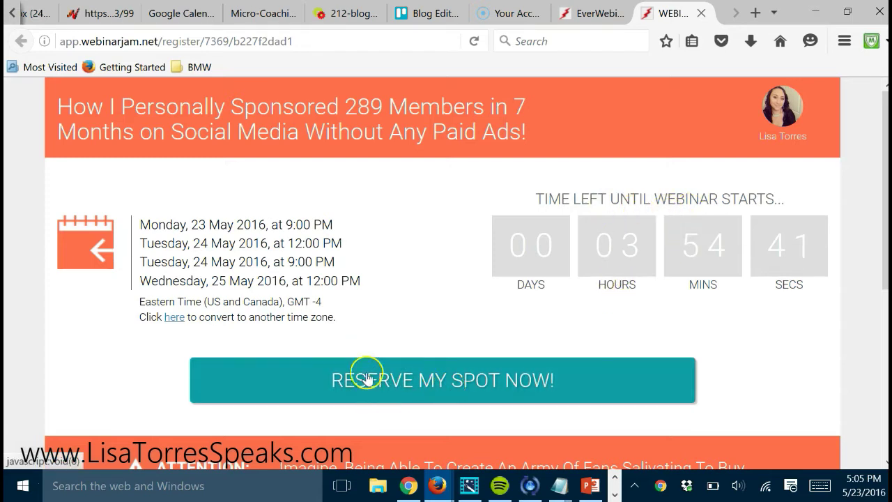
click(405, 387)
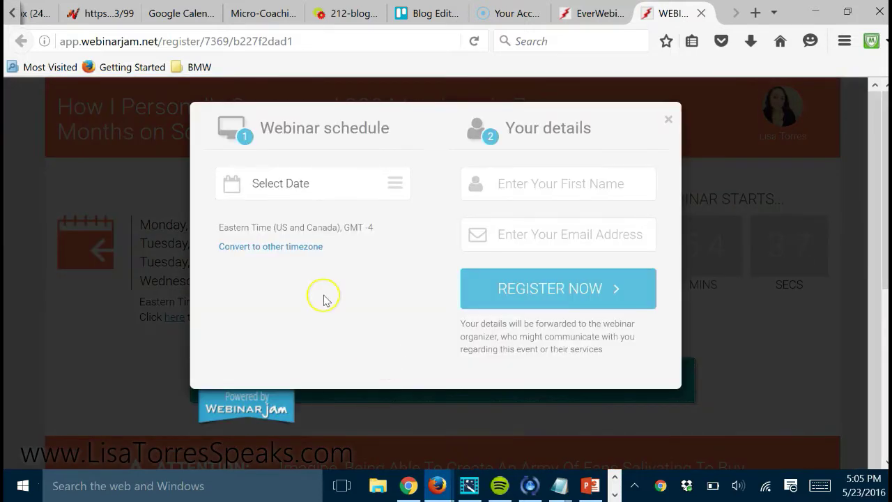
Choose Tuesday, 24 May 2016 at 09:00 pm as the test registration session
click(397, 179)
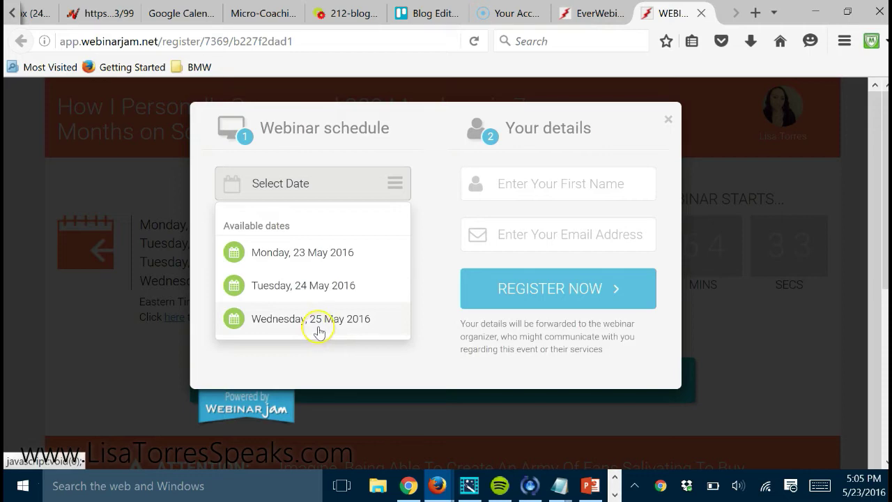
click(267, 290)
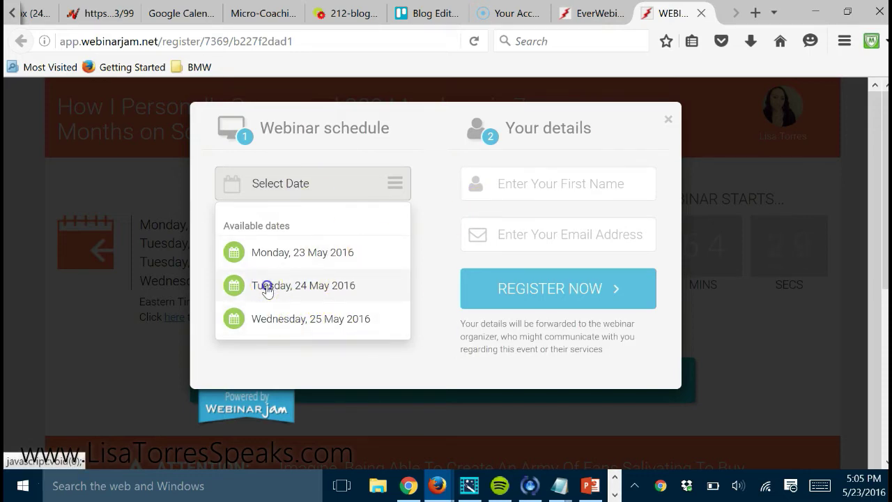
click(398, 232)
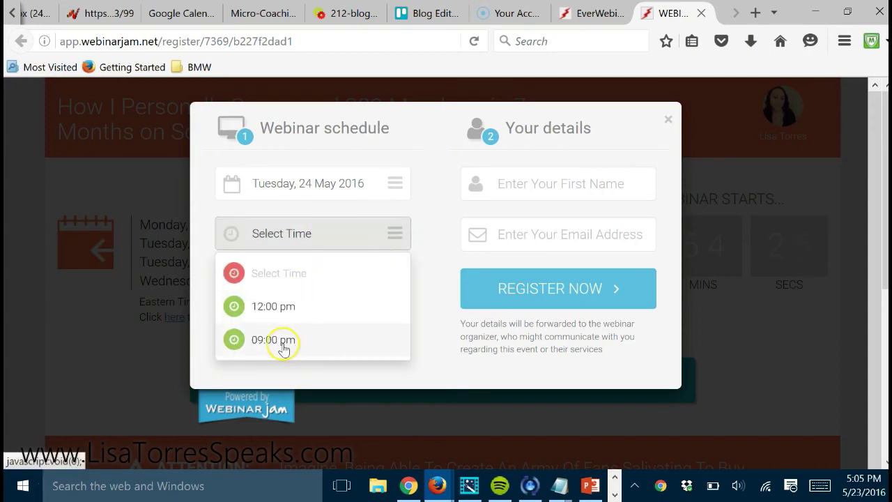
click(283, 340)
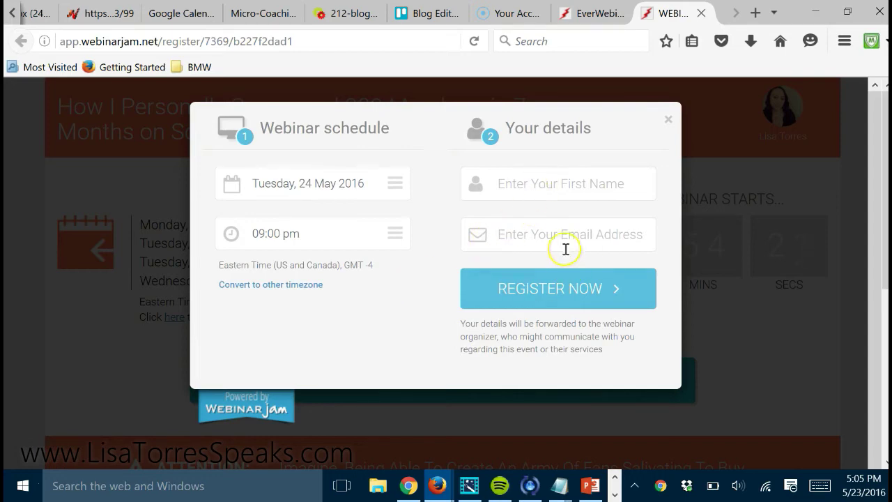
Close the registration form and its page tab, then go to Analytics
click(667, 119)
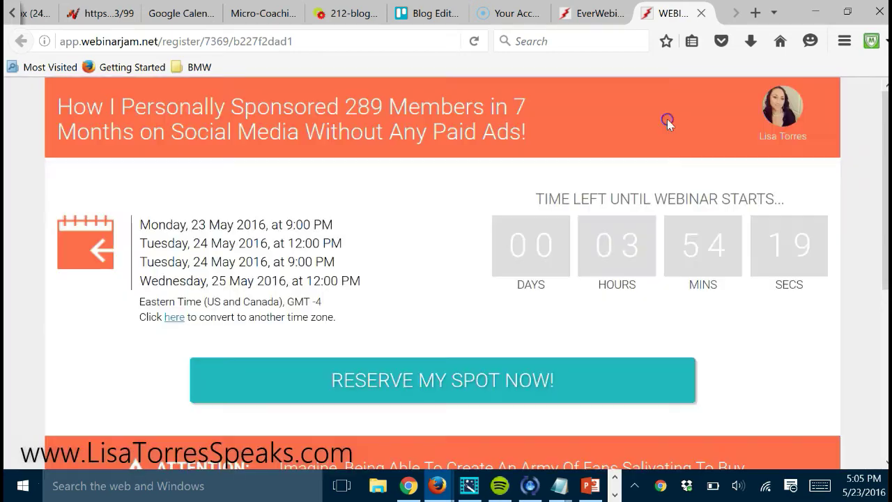
scroll(876, 174, down, 3)
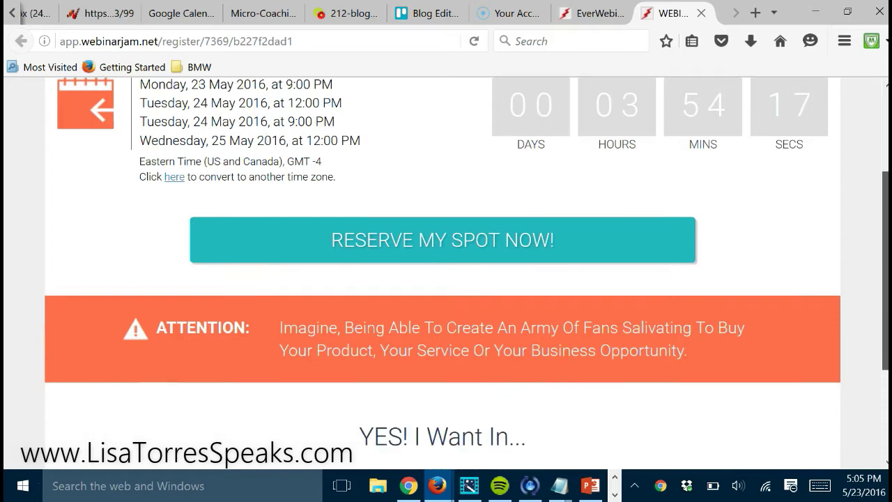
scroll(875, 175, down, 2)
scroll(875, 175, up, 5)
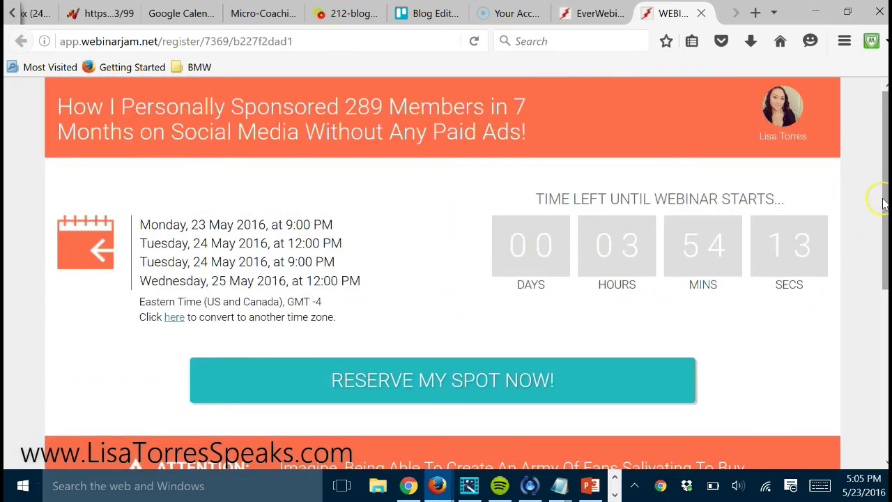
scroll(883, 202, down, 3)
scroll(883, 202, up, 3)
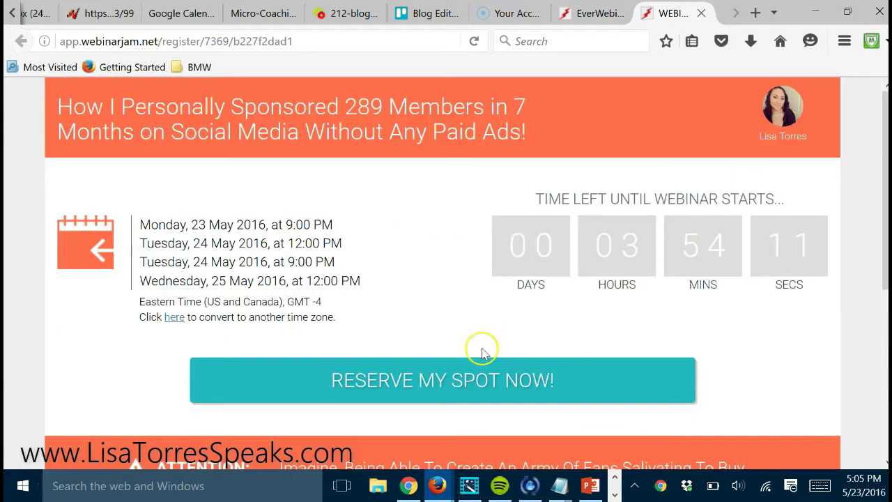
click(702, 14)
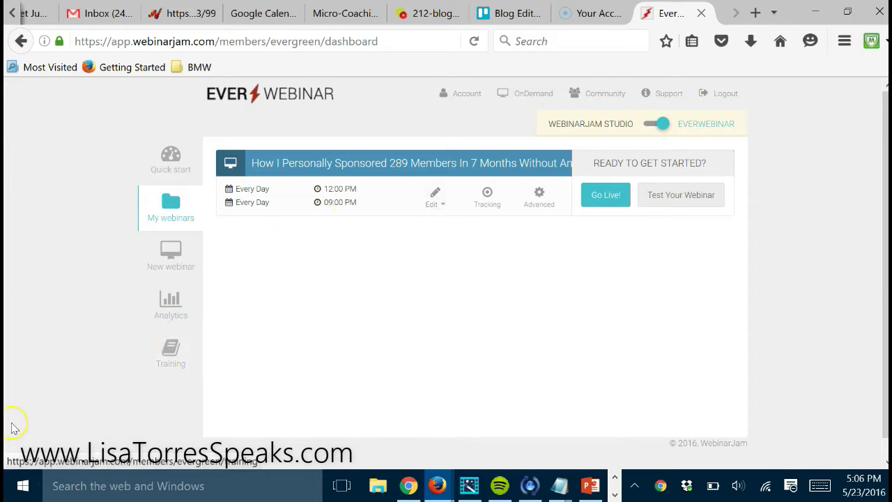
click(187, 314)
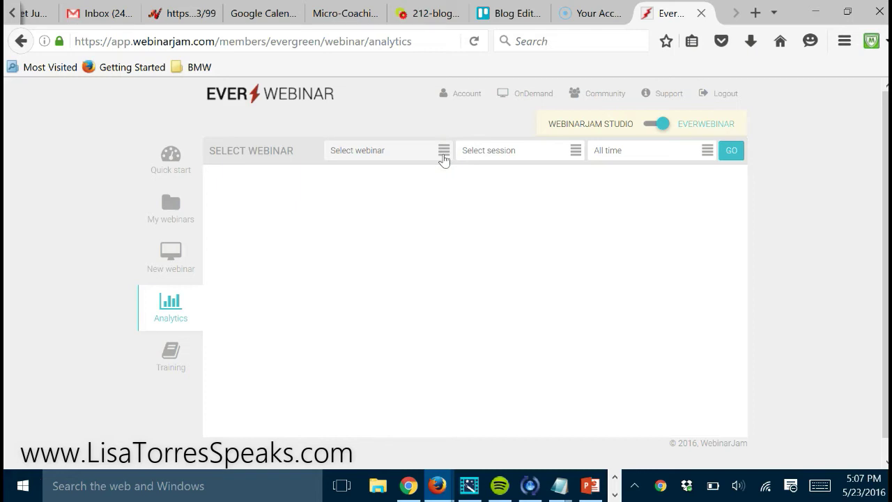
Filter analytics to the 289 Members webinar, all sessions, and Today's date range
click(442, 157)
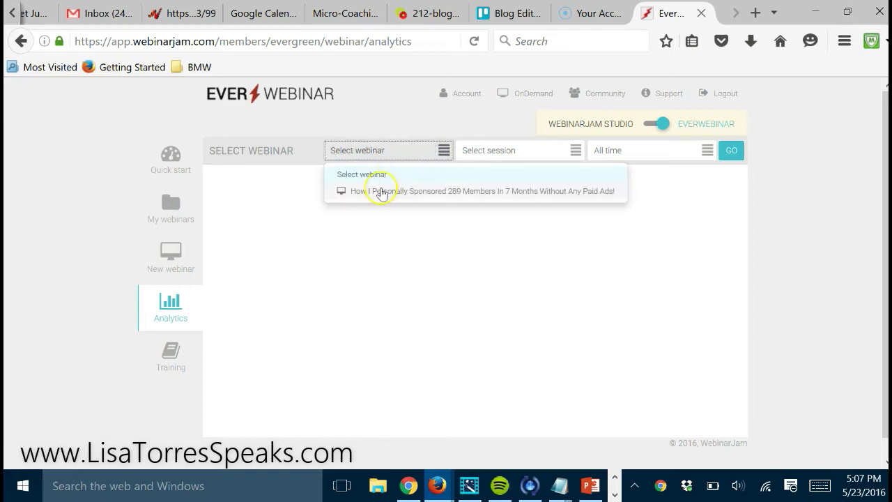
click(379, 193)
click(576, 151)
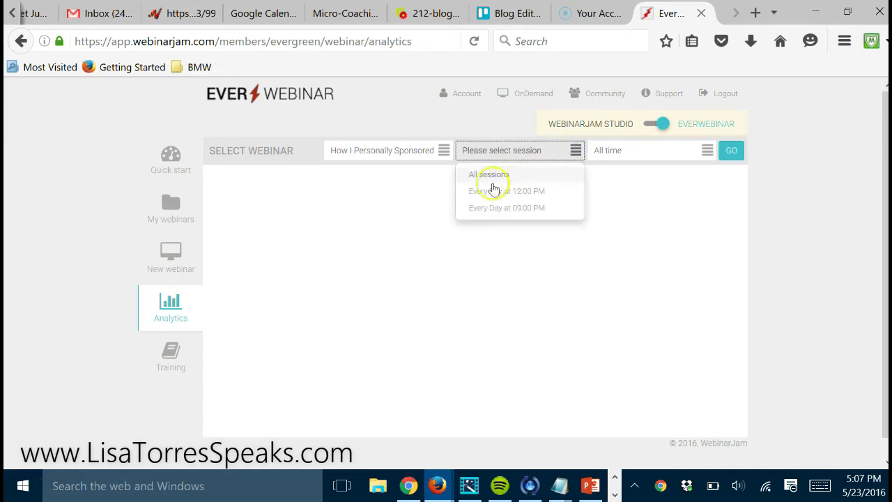
click(485, 175)
click(706, 151)
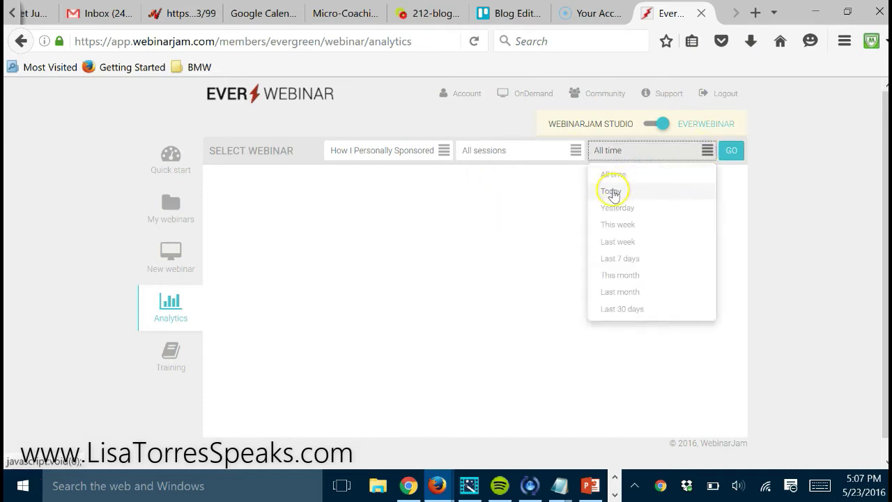
click(610, 193)
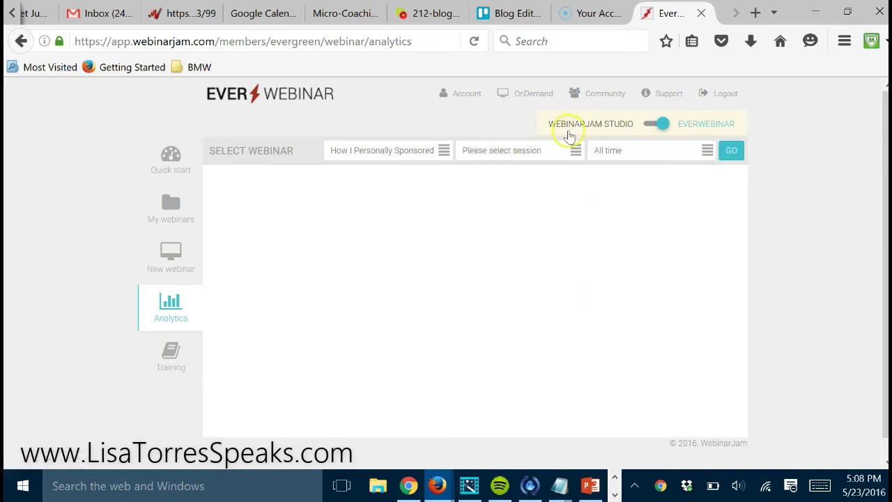
Narrow to the Every Day at 09:00 PM session for Today and load the results
click(575, 150)
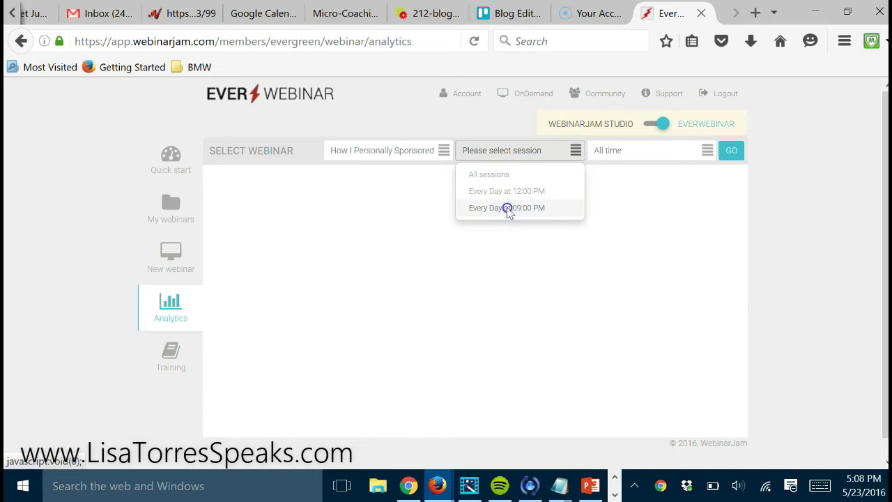
click(507, 209)
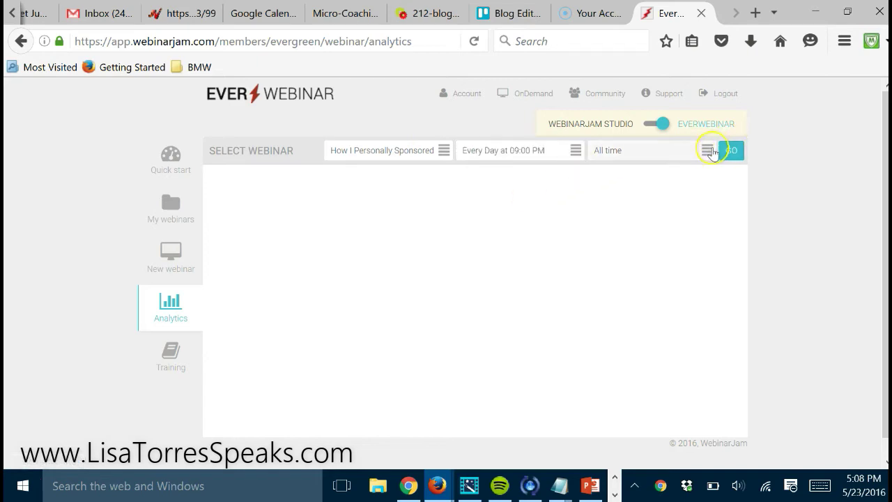
click(707, 152)
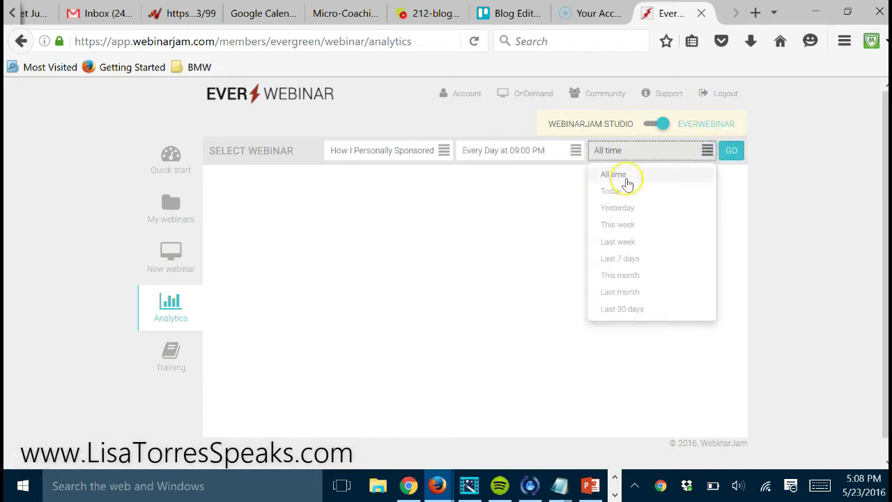
click(612, 192)
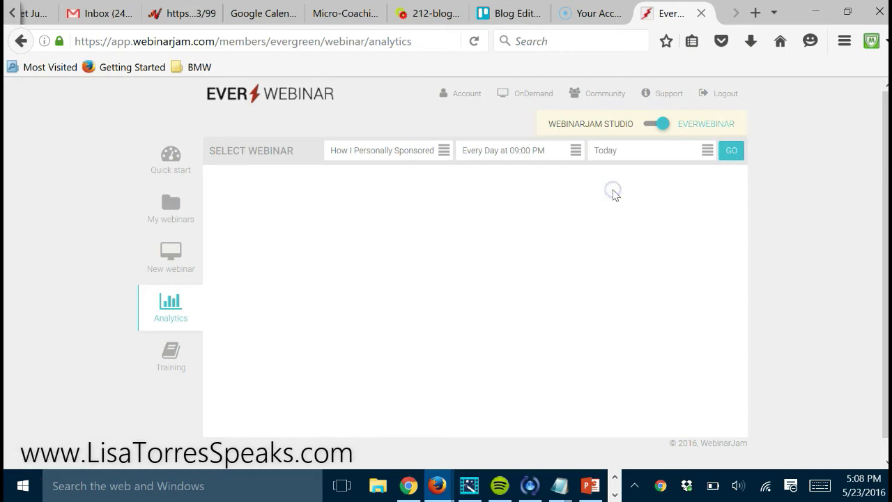
click(735, 150)
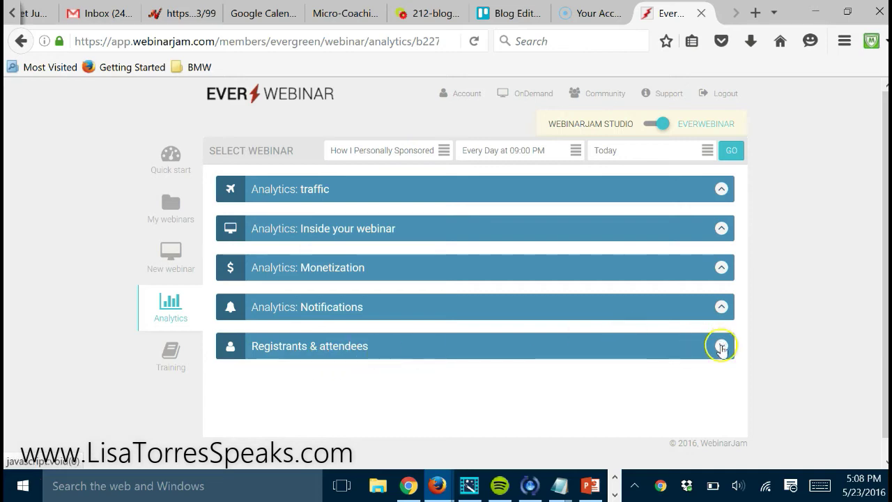
Expand Registrants & attendees to list today's 9 registrants out of 905 entries
click(721, 347)
scroll(764, 309, down, 3)
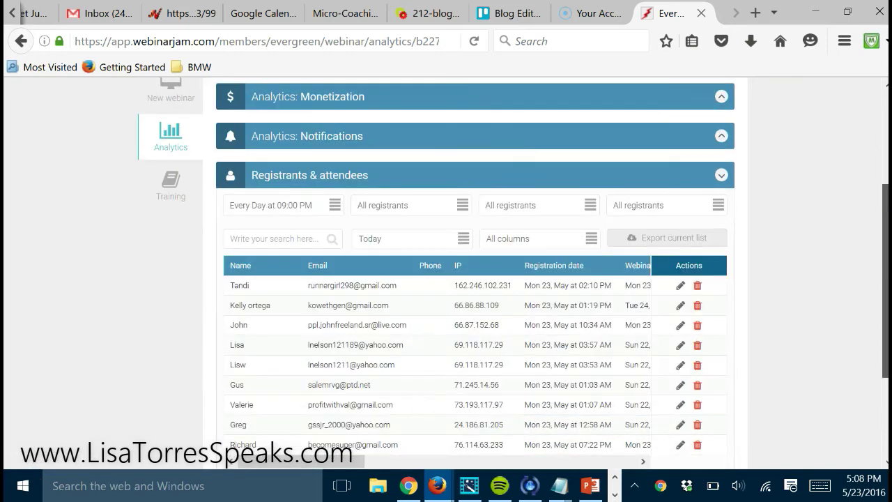
scroll(513, 274, down, 2)
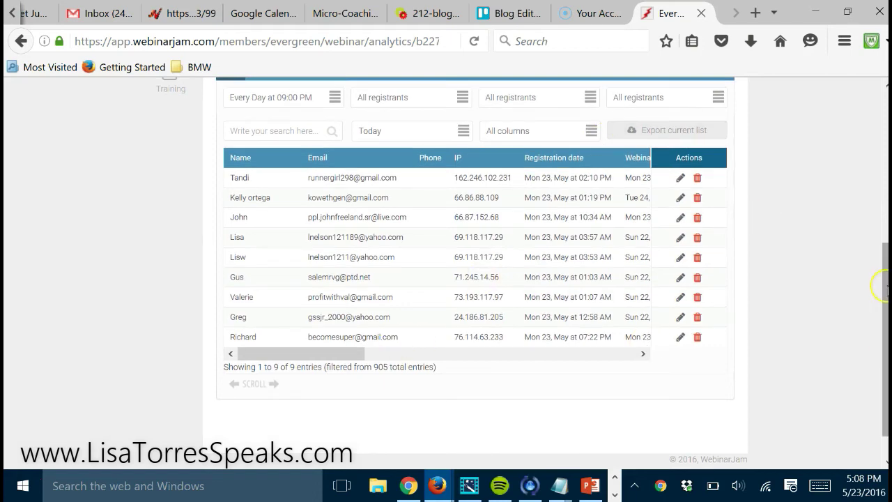
drag(881, 286, 883, 129)
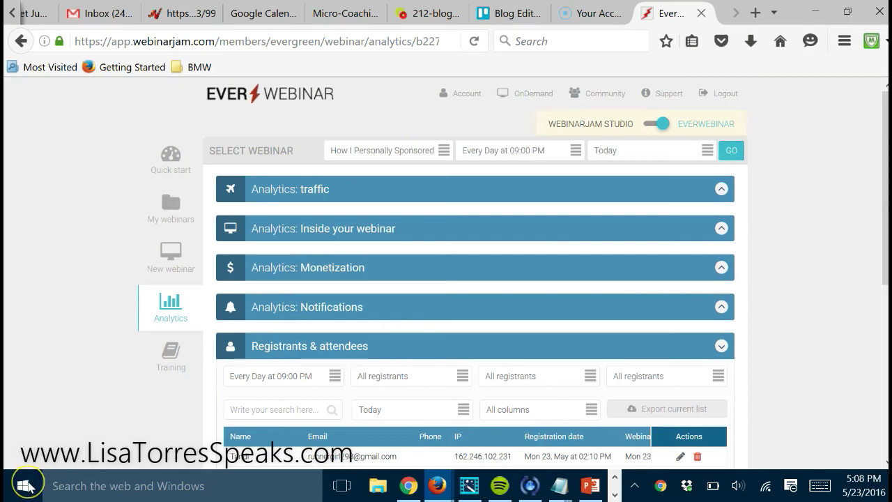
Zoom the EverWebinar Analytics page in one step to read filters and registrants more easily
key(ctrl+plus)
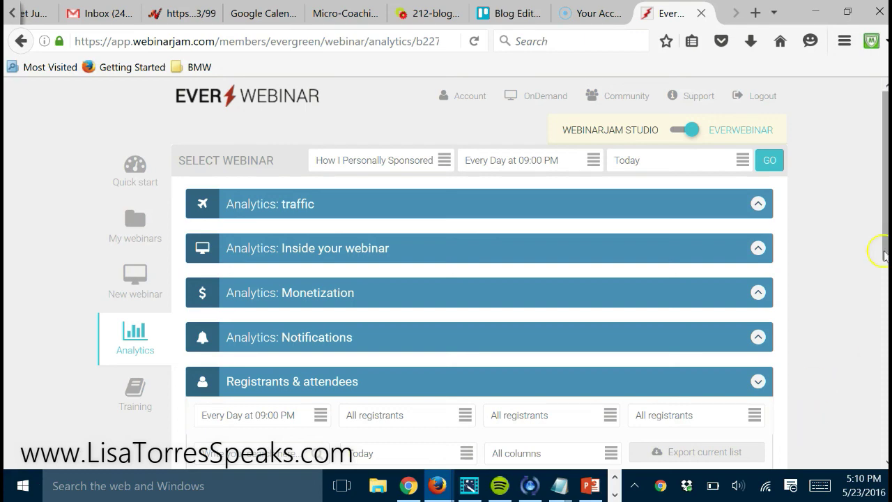
scroll(883, 236, down, 1)
scroll(882, 229, up, 1)
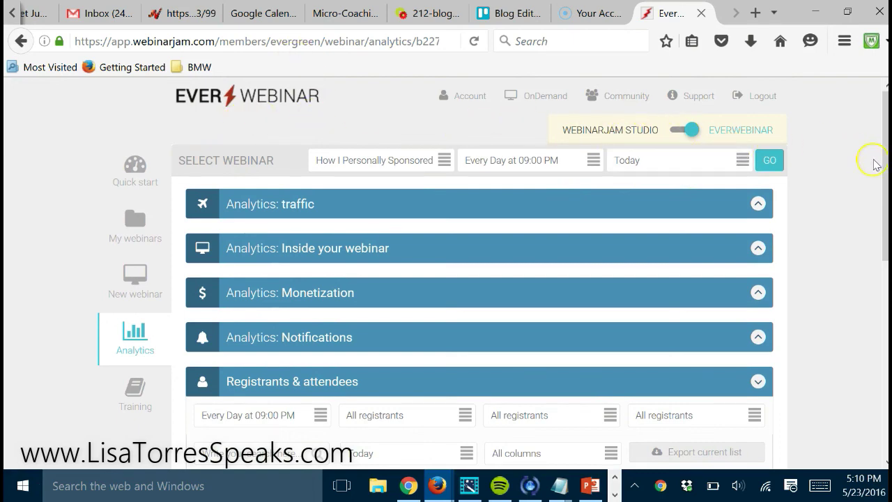
scroll(884, 175, down, 1)
scroll(883, 175, down, 5)
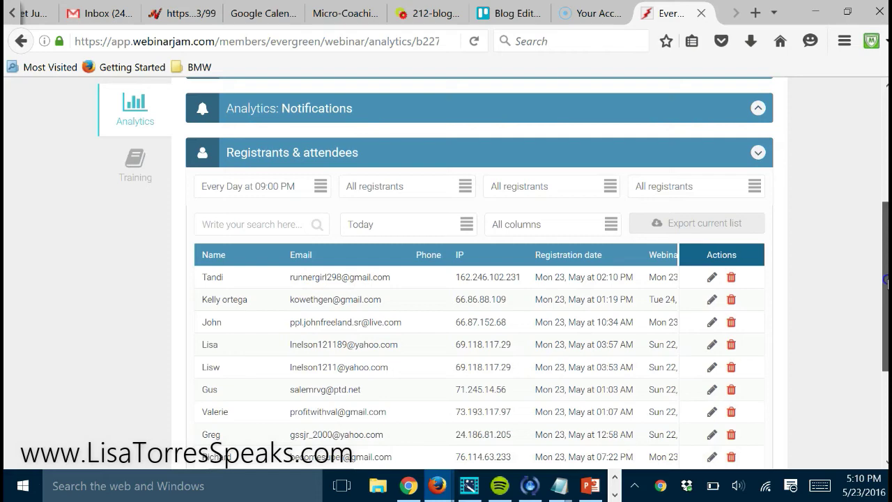
scroll(881, 185, up, 4)
scroll(881, 184, up, 1)
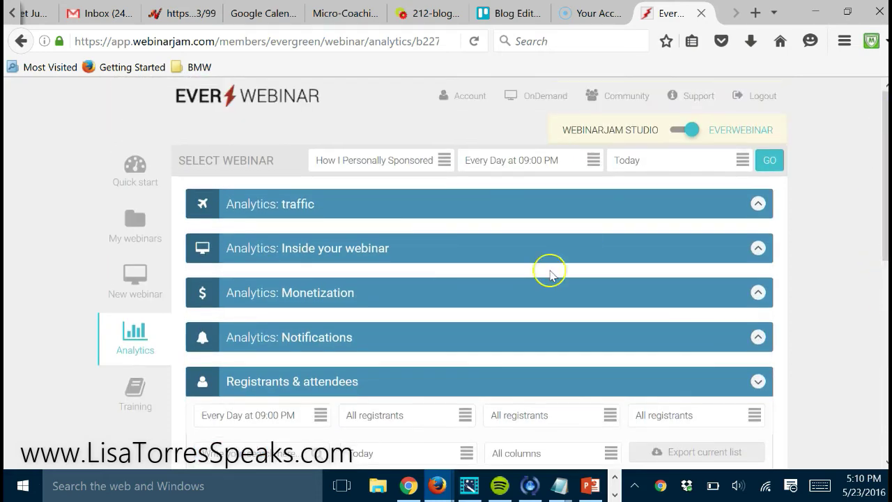